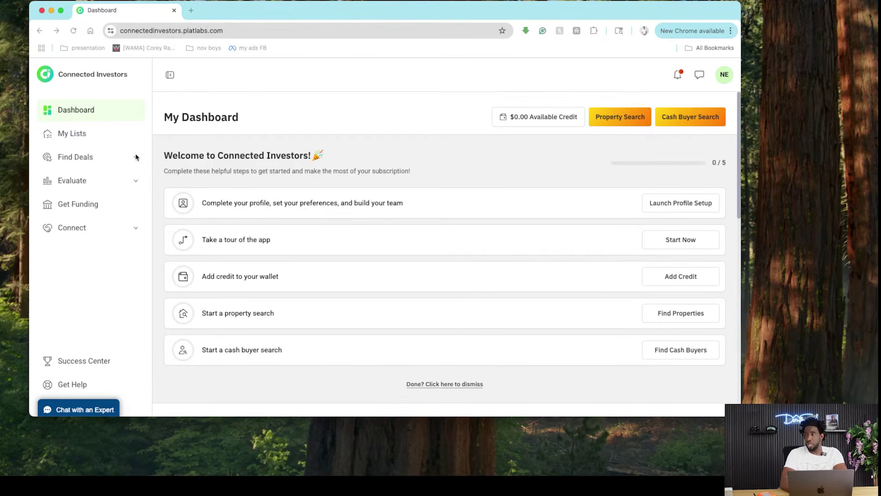
Go to the property search under Find Deals and open its property filters
left_click(136, 157)
left_click(89, 181)
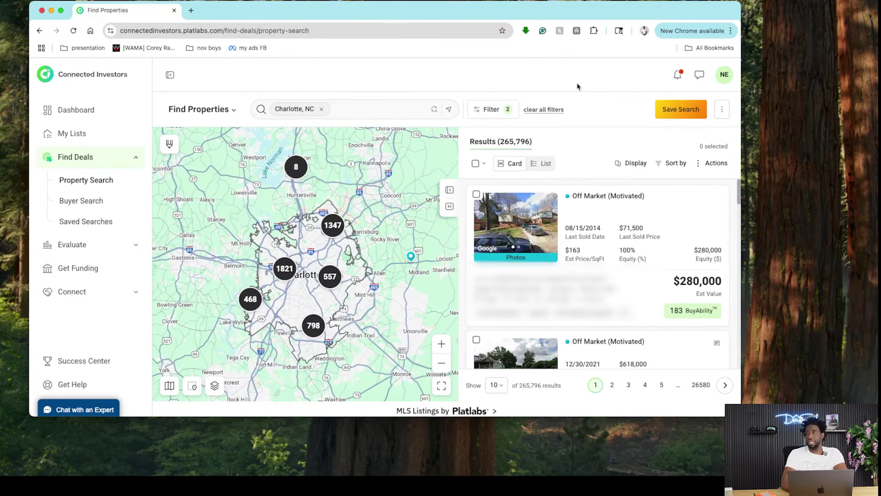
left_click(490, 113)
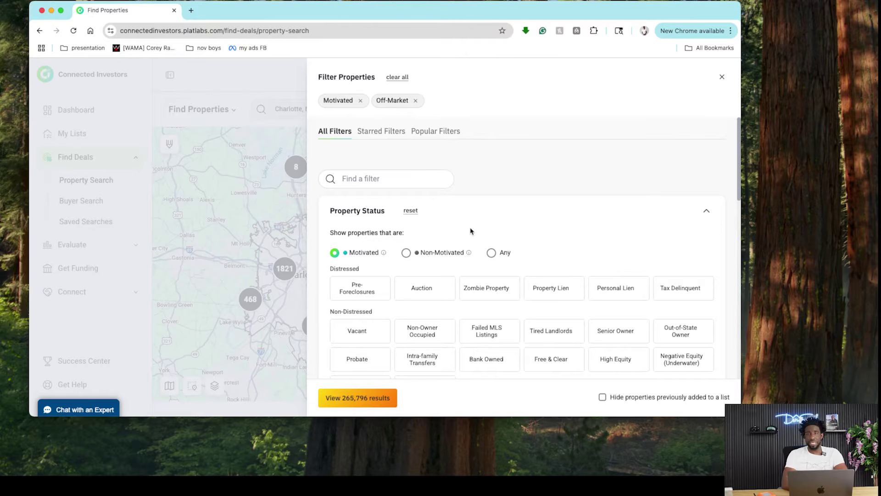
Examine the property status filters, covering the distressed and non-distressed motivations and the market status options
scroll(495, 286, "down", 1)
scroll(496, 285, "up", 1)
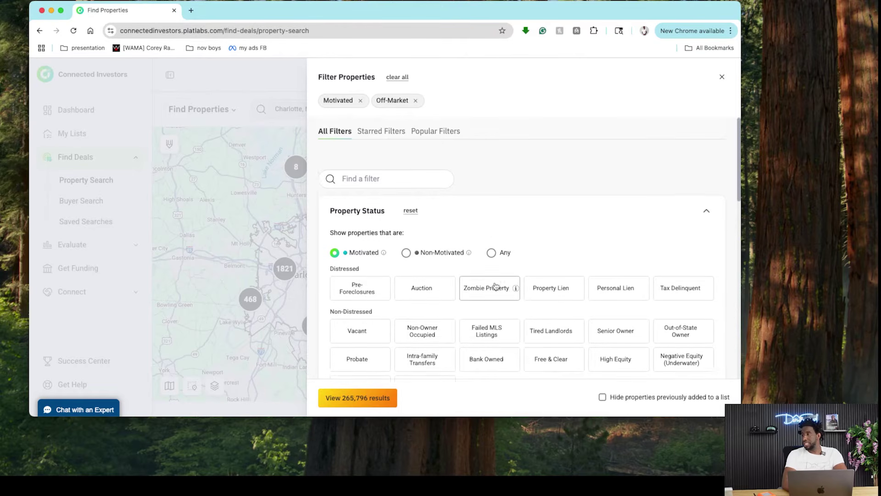
scroll(491, 216, "down", 3)
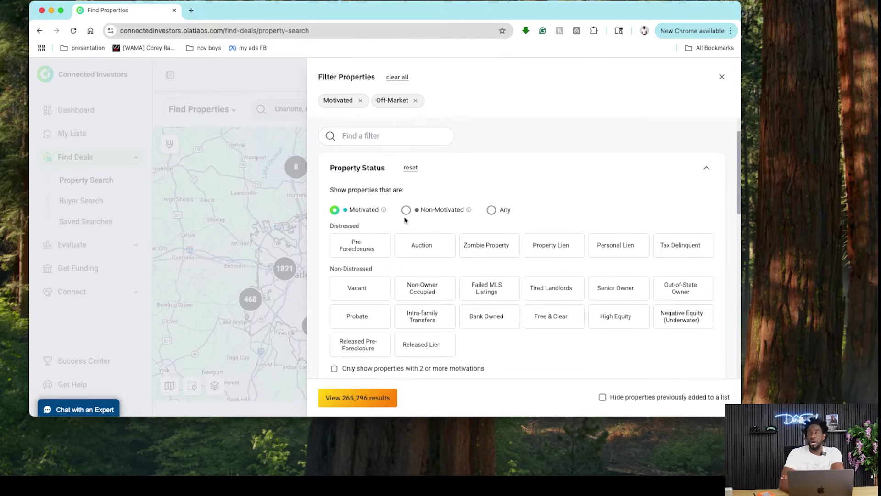
scroll(406, 236, "down", 3)
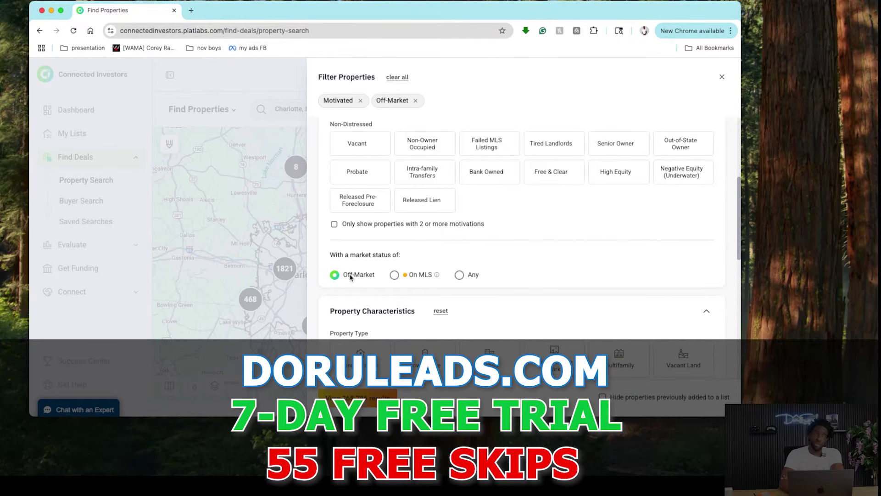
scroll(359, 277, "down", 2)
scroll(359, 277, "up", 5)
scroll(539, 371, "down", 1)
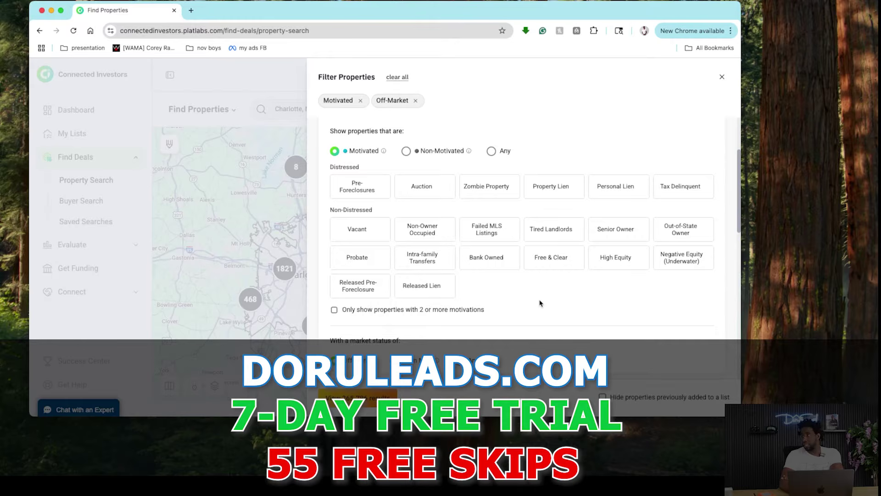
scroll(540, 303, "up", 1)
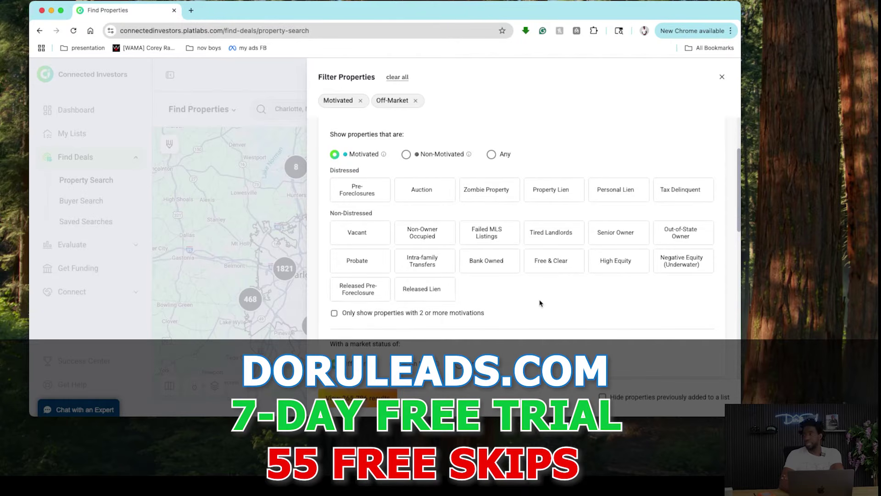
Add Pre-Foreclosures and Zombie Property as distressed filters for the Charlotte, NC property search
left_click(367, 192)
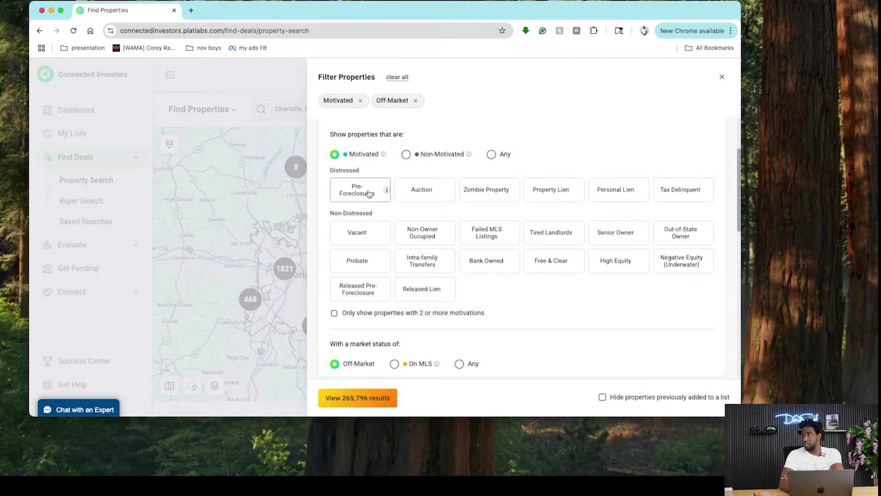
left_click(388, 193)
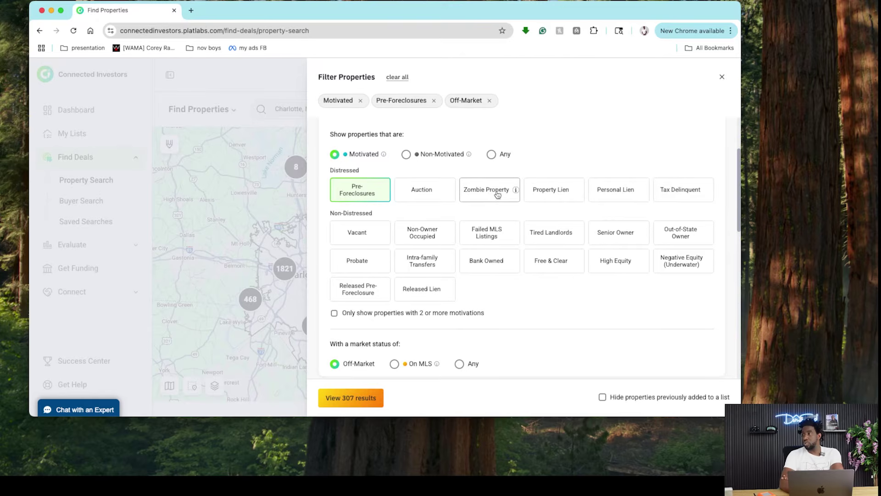
mouse_move(514, 192)
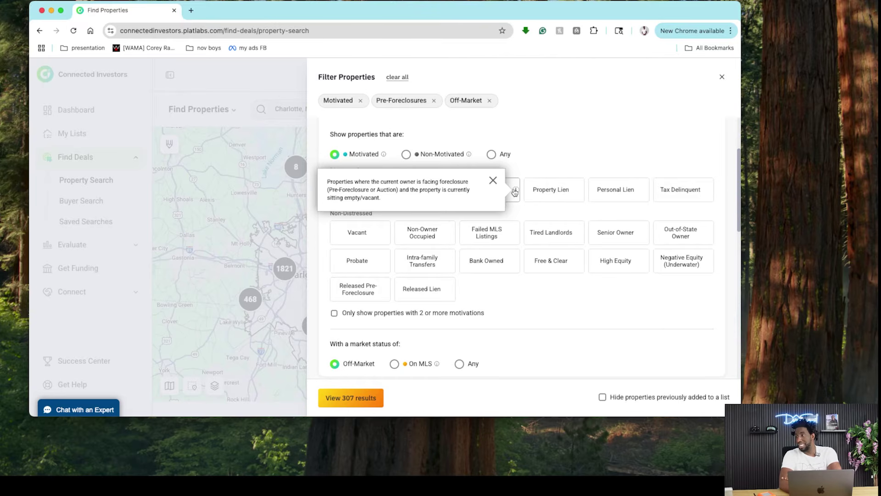
left_click(484, 193)
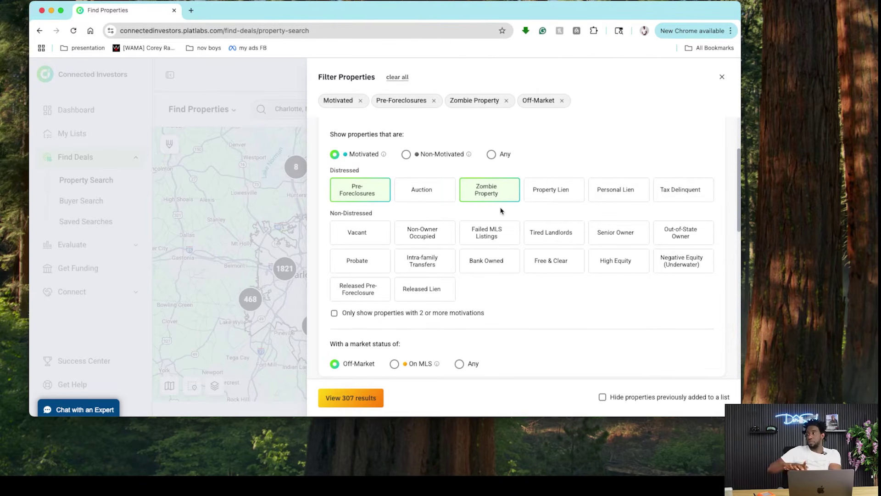
Examine the non-distressed motivations, market status and property characteristics filters, including property type, bedrooms, bathrooms and lot size
scroll(659, 175, "down", 2)
scroll(659, 175, "down", 2)
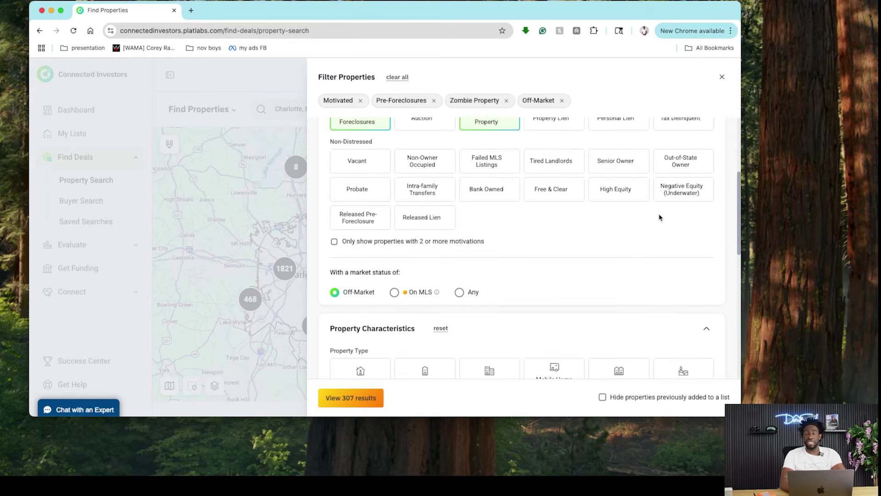
scroll(659, 220, "up", 1)
scroll(660, 222, "up", 2)
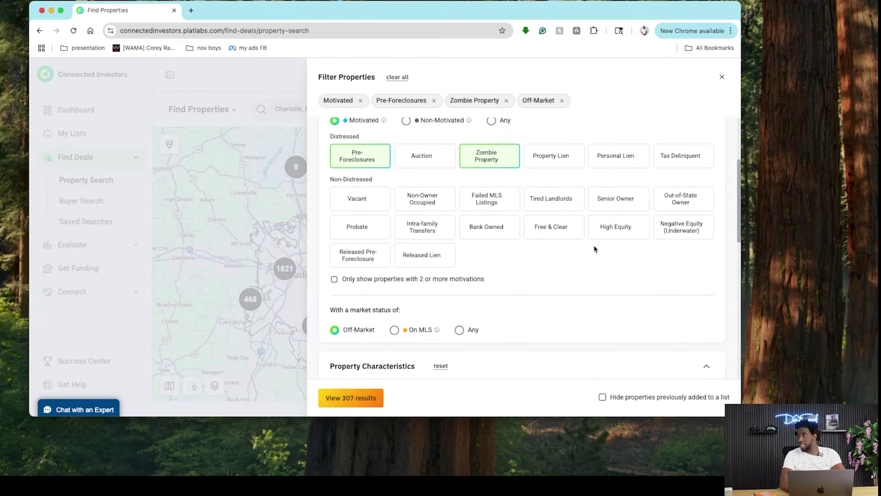
scroll(595, 249, "down", 1)
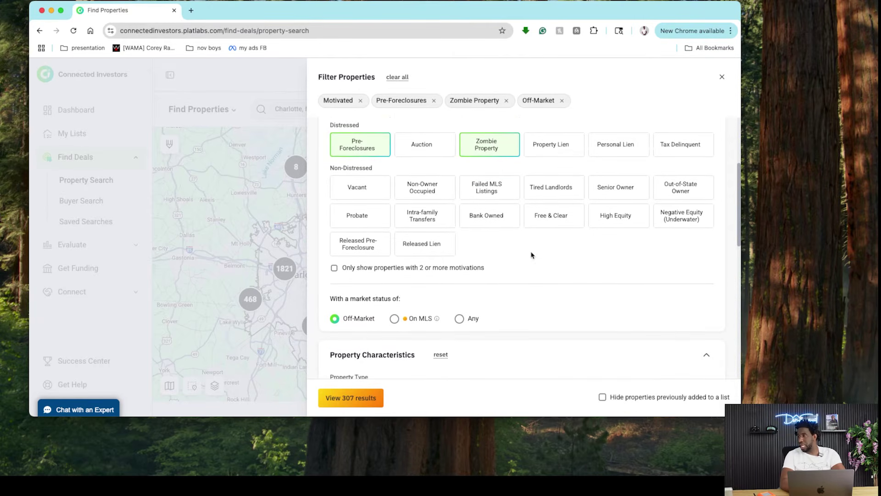
scroll(533, 251, "down", 2)
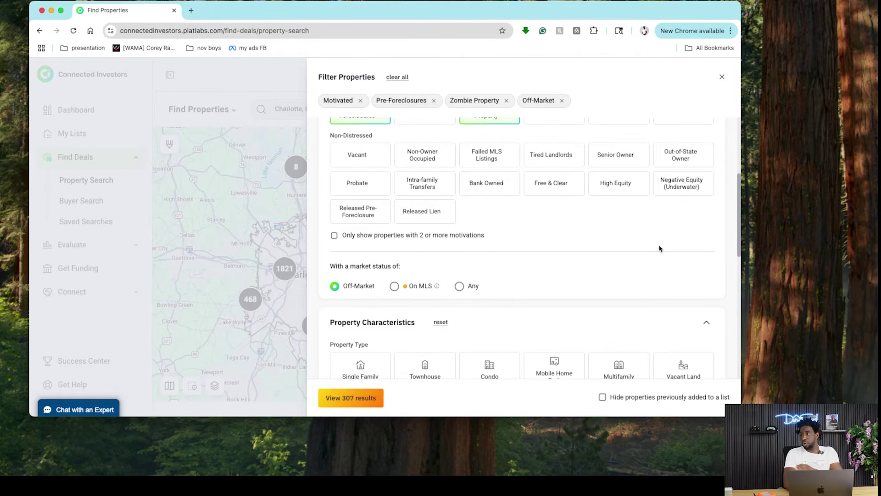
scroll(531, 221, "down", 2)
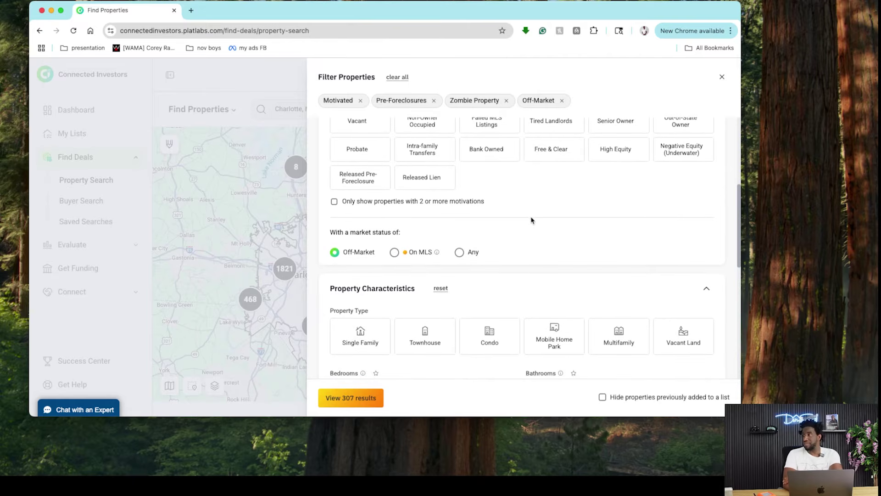
scroll(551, 198, "up", 1)
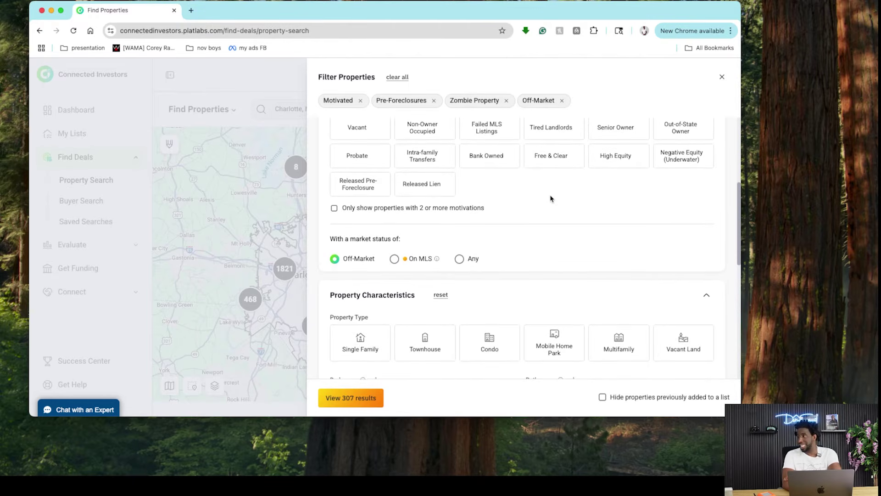
scroll(550, 230, "down", 5)
scroll(501, 215, "up", 4)
scroll(501, 214, "up", 5)
scroll(551, 271, "down", 8)
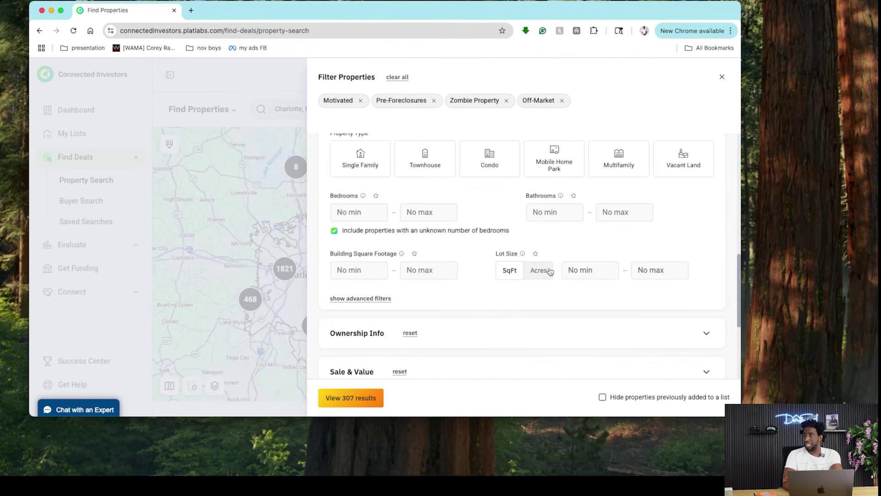
scroll(484, 310, "up", 2)
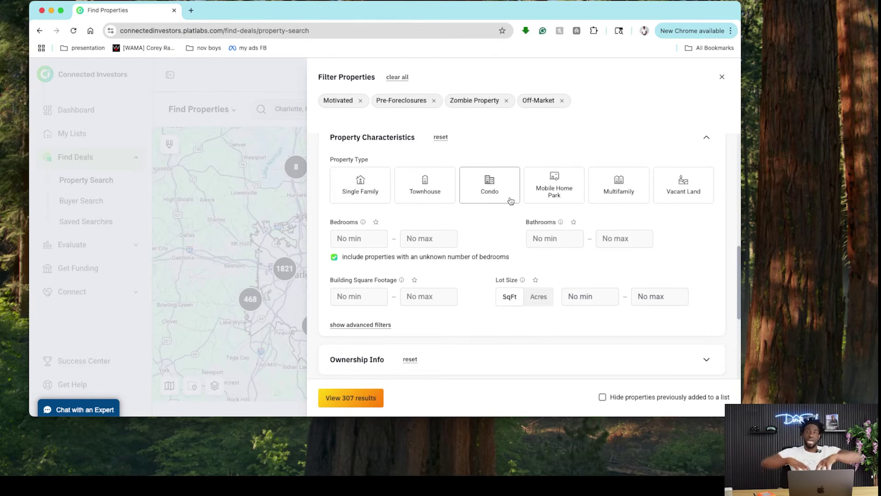
scroll(502, 344, "down", 5)
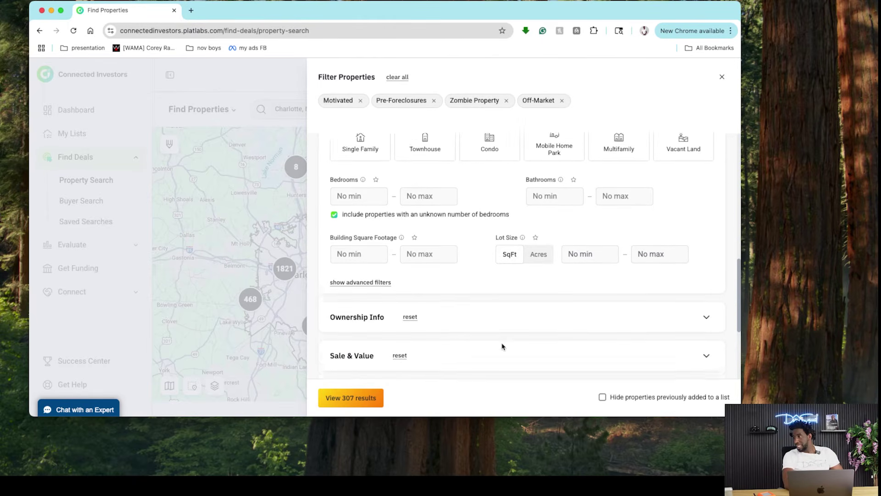
Show the filtered Charlotte results and open the profile of the off-market single-family house valued at $588,000
left_click(360, 398)
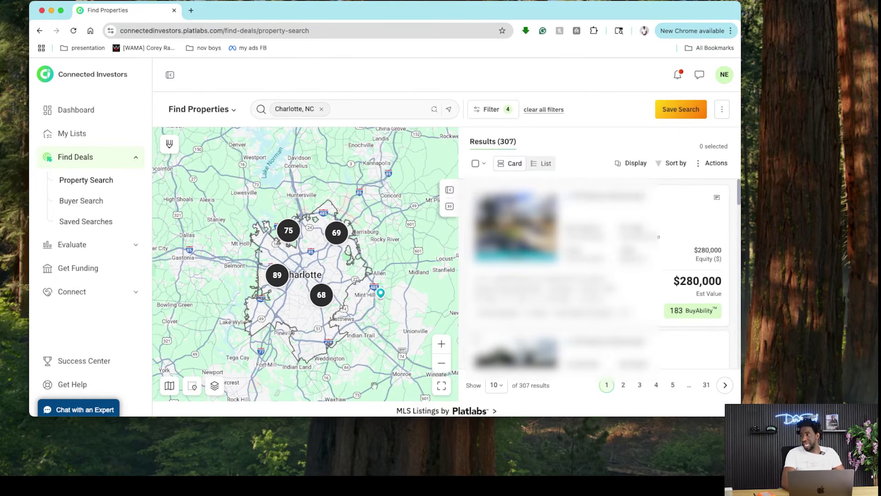
scroll(597, 276, "down", 2)
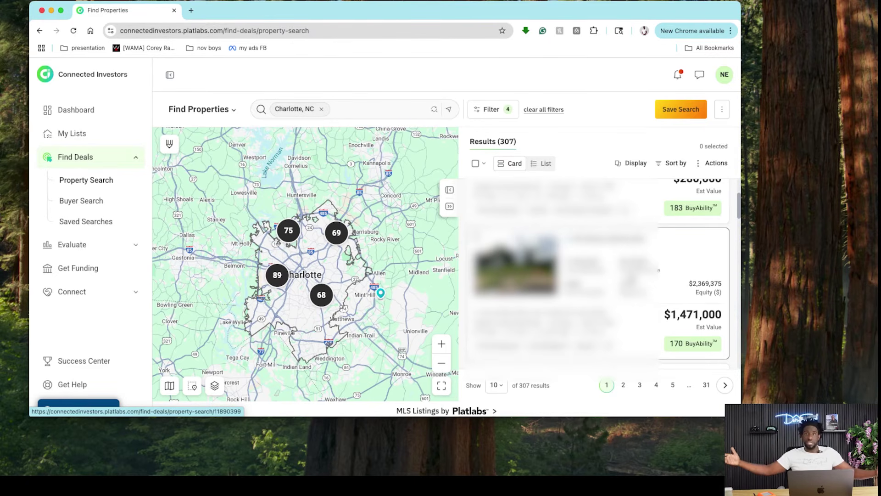
scroll(601, 275, "down", 1)
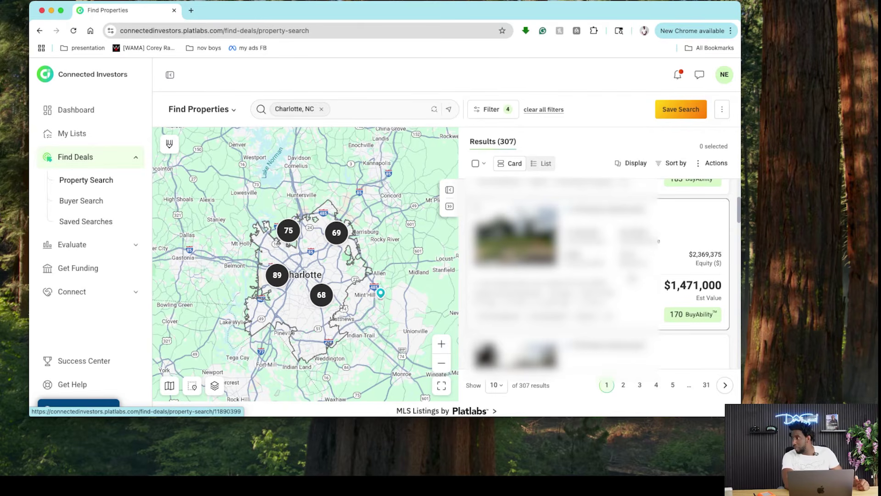
scroll(599, 276, "down", 5)
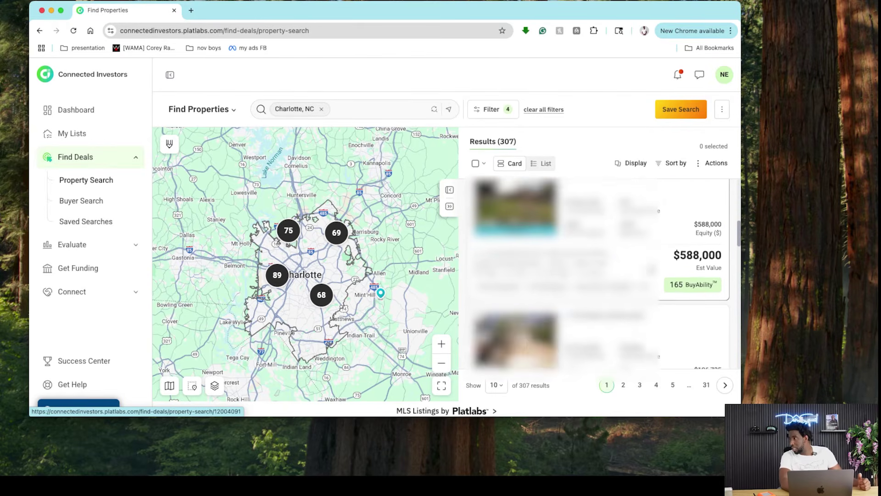
scroll(601, 226, "up", 1)
mouse_move(556, 228)
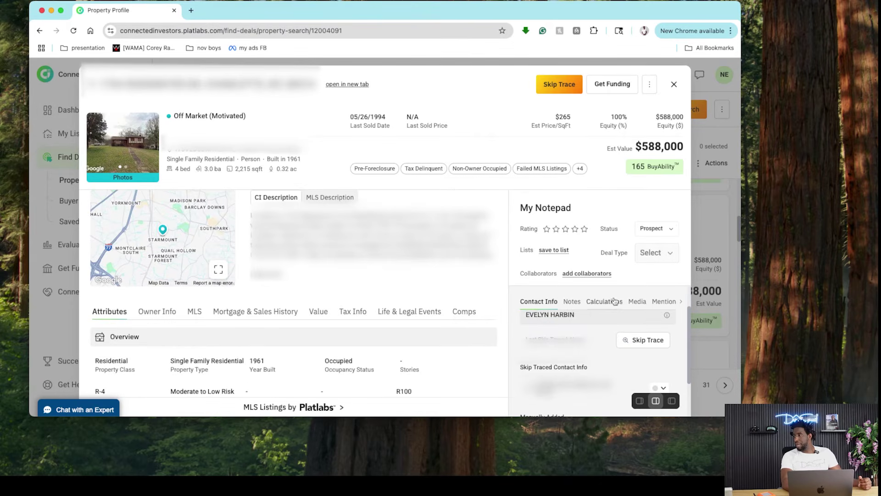
Review the house's overview attributes and highlight its zoning code
scroll(487, 329, "down", 3)
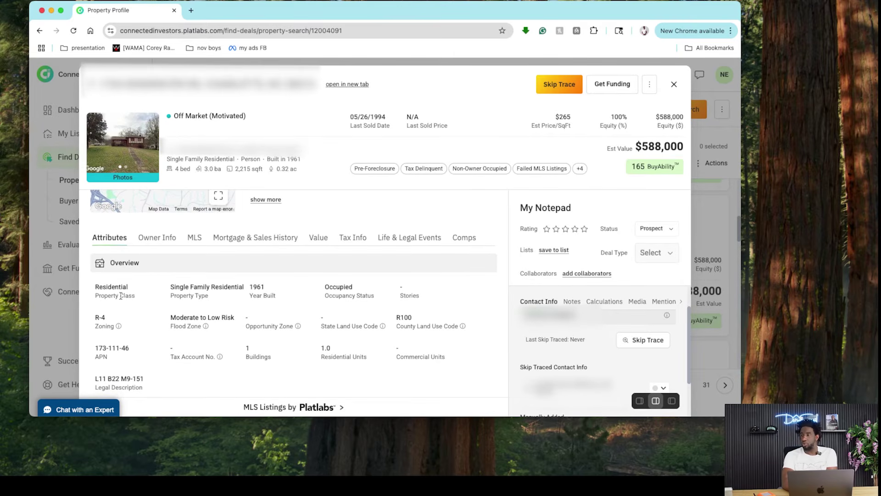
left_click_drag(107, 317, 82, 322)
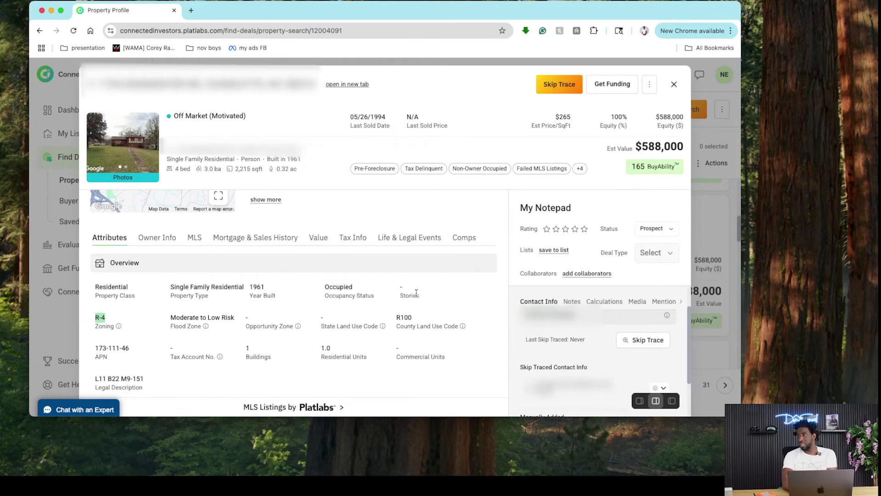
scroll(573, 350, "down", 1)
scroll(573, 350, "up", 1)
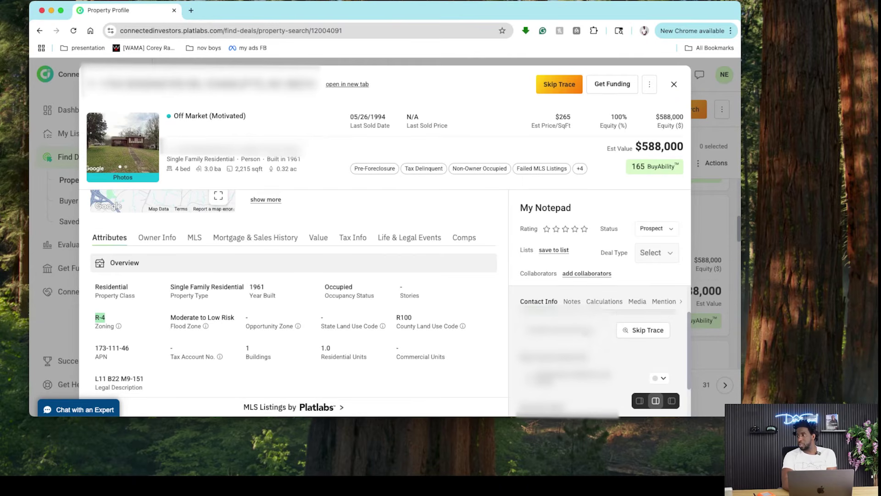
scroll(594, 345, "up", 1)
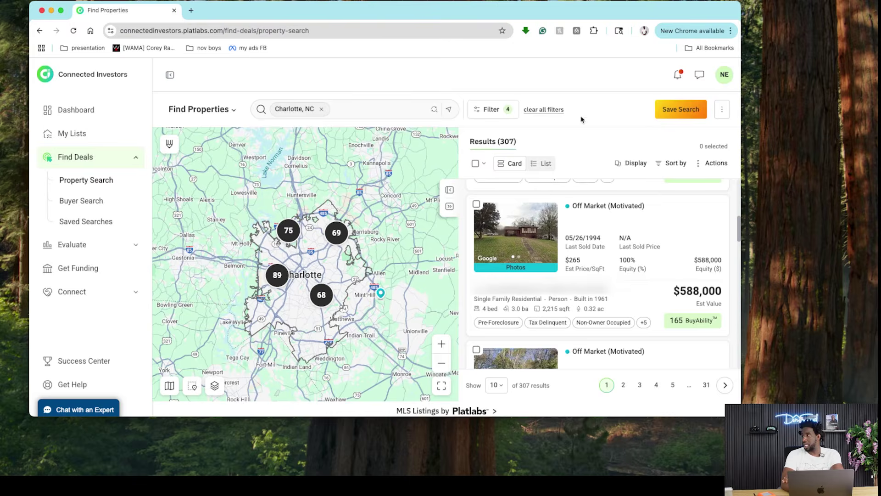
Clear the added filters and change the search location to Raleigh, NC
left_click(557, 110)
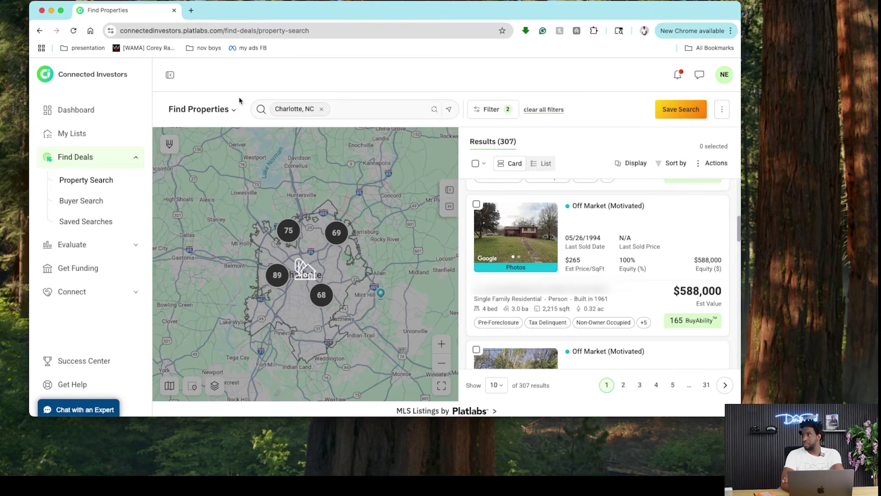
left_click(324, 111)
type("raleigh")
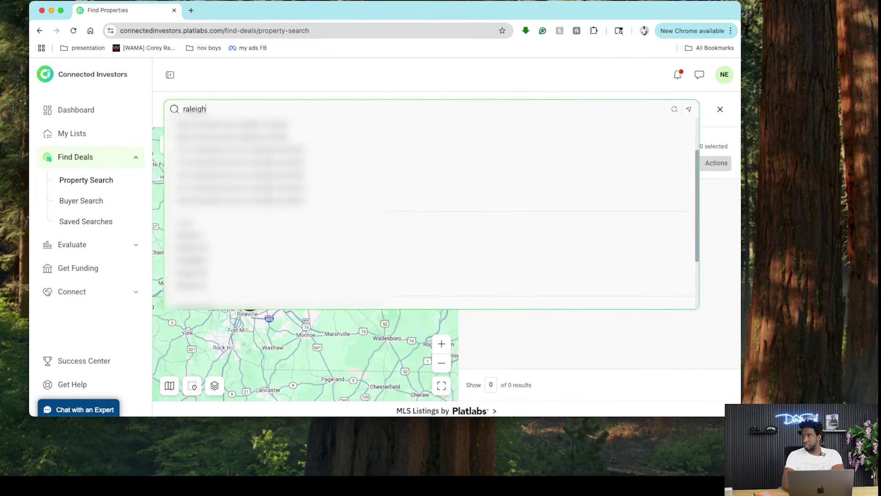
key("Return")
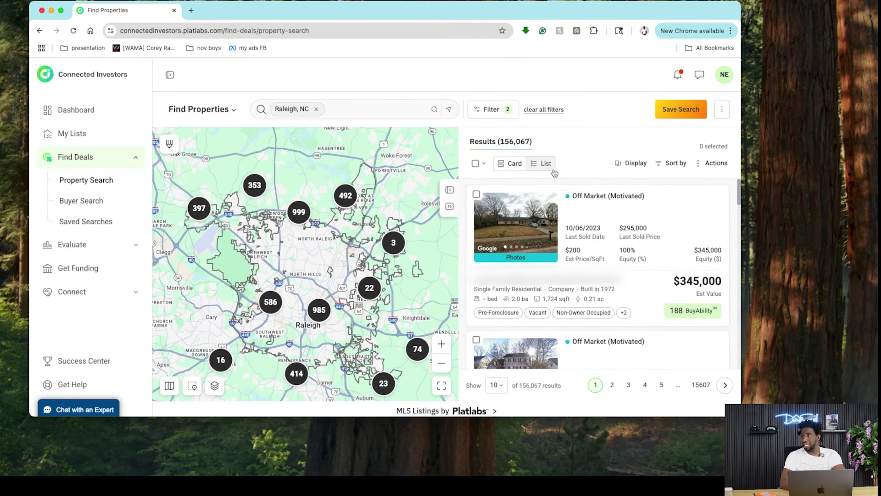
Limit the motivated, off-market Raleigh property search to the Vacant Land property type
left_click(486, 113)
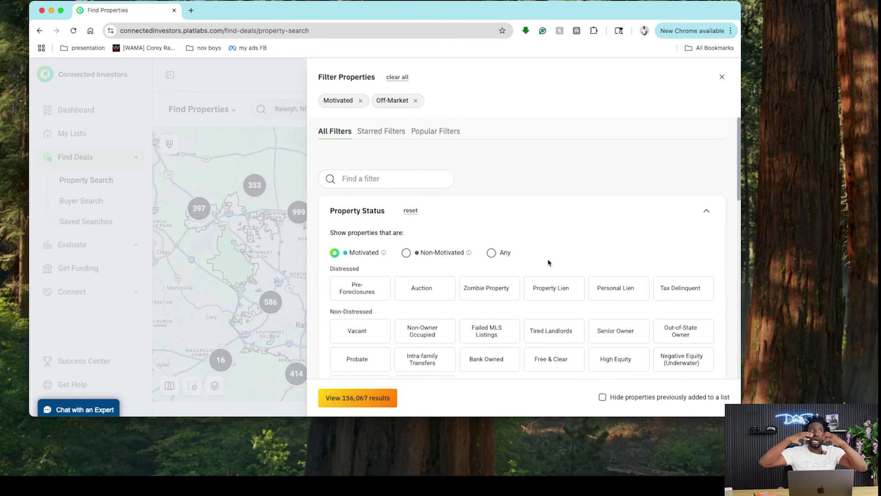
scroll(572, 321, "down", 5)
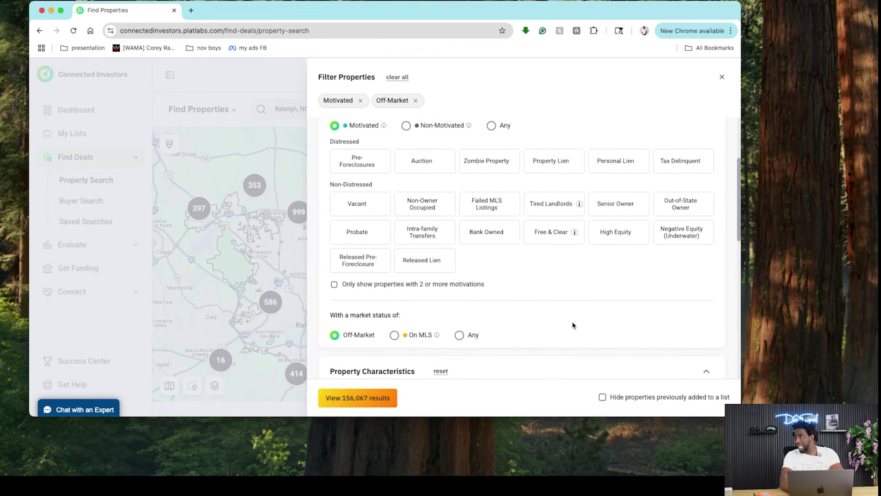
scroll(572, 308, "down", 3)
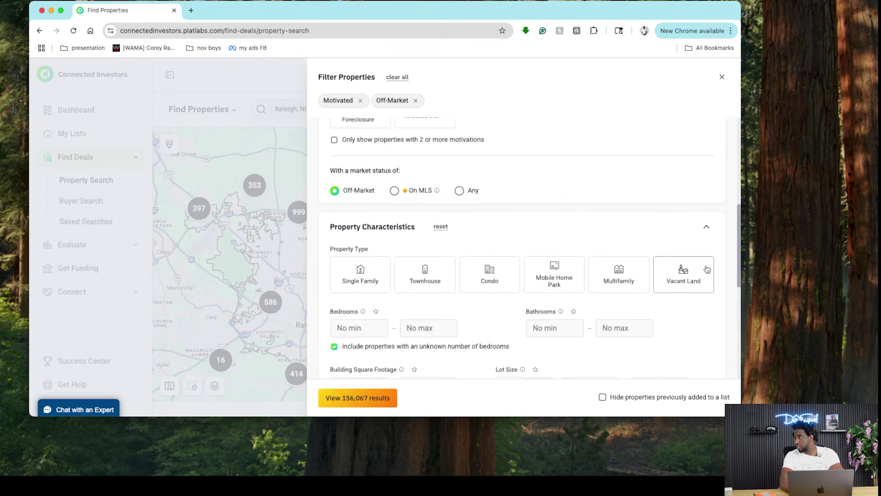
left_click(696, 281)
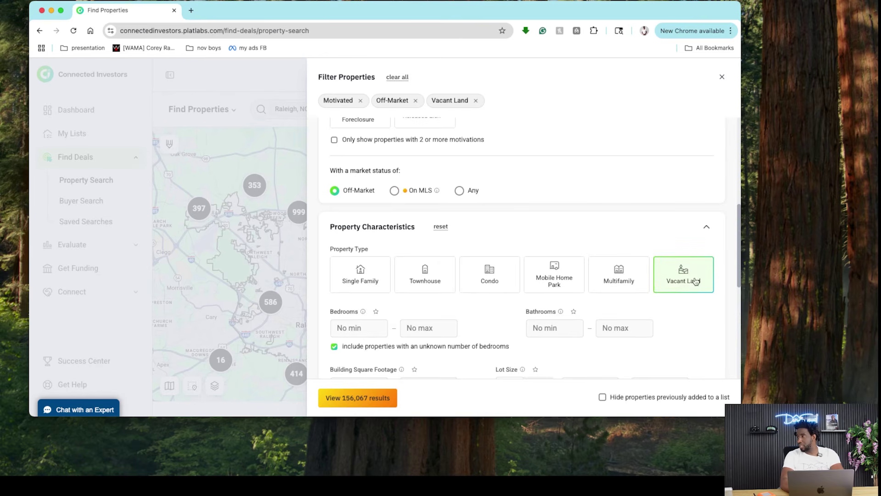
scroll(713, 246, "up", 4)
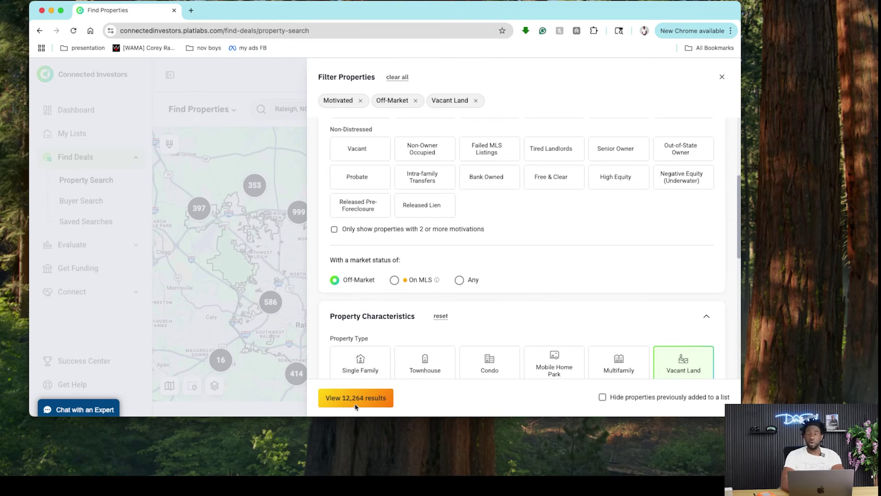
scroll(475, 277, "up", 5)
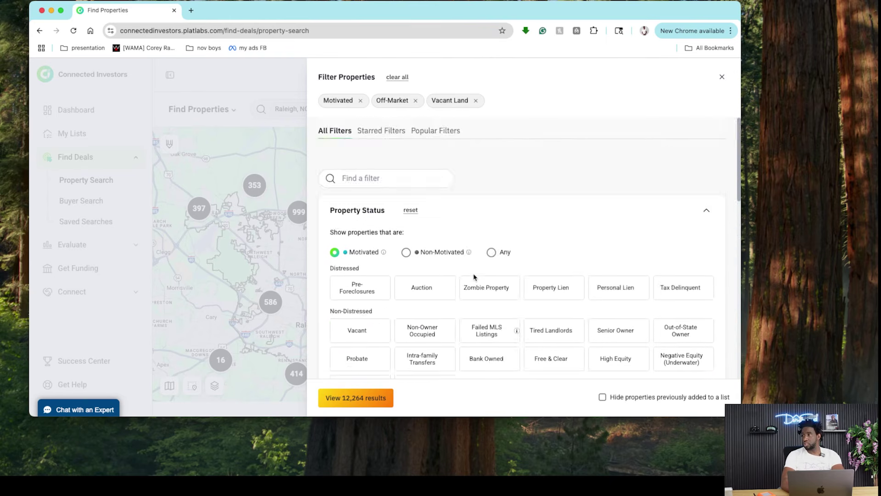
scroll(475, 276, "down", 4)
scroll(475, 277, "down", 2)
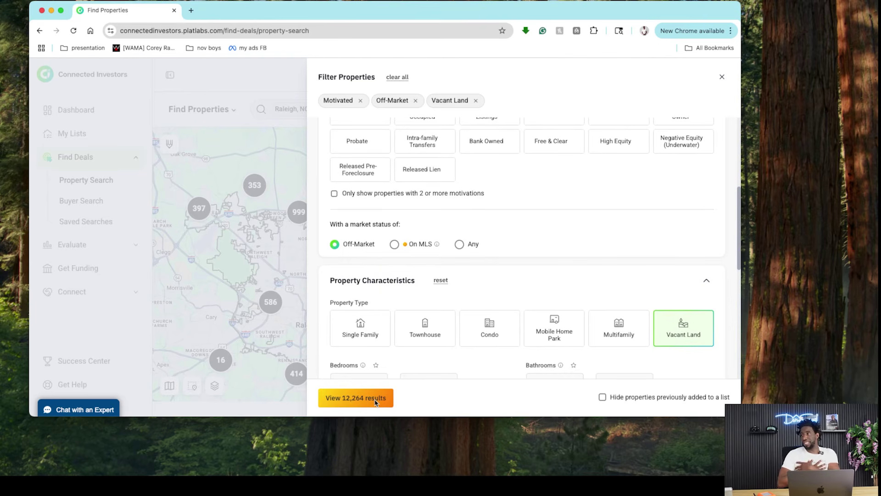
Replace the Vacant Land property type filter with the non-distressed Probate motivation
left_click(690, 326)
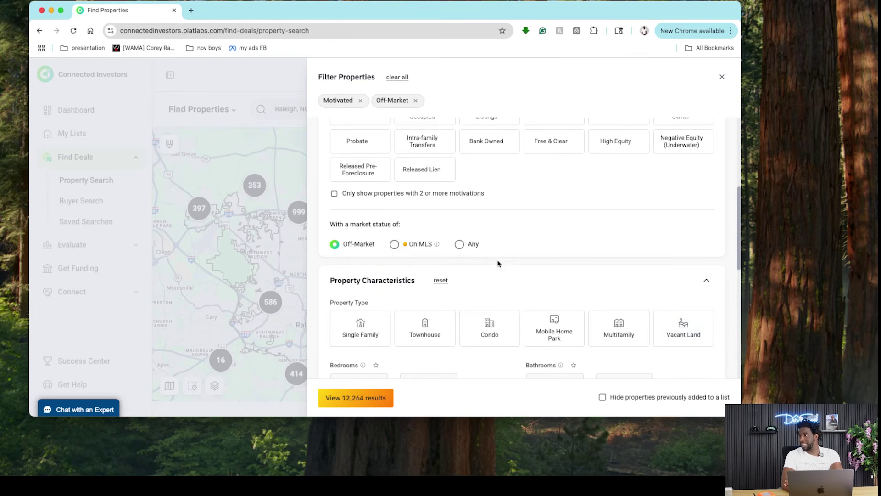
scroll(497, 261, "up", 5)
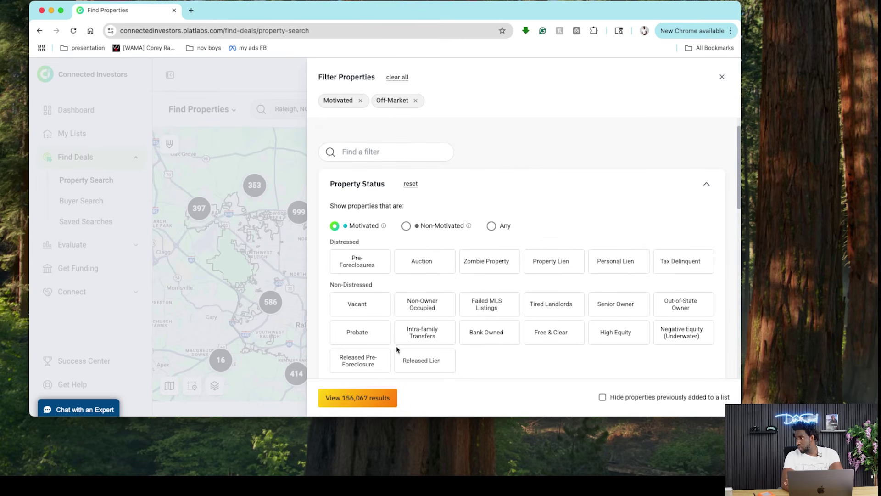
left_click(361, 331)
scroll(532, 321, "down", 4)
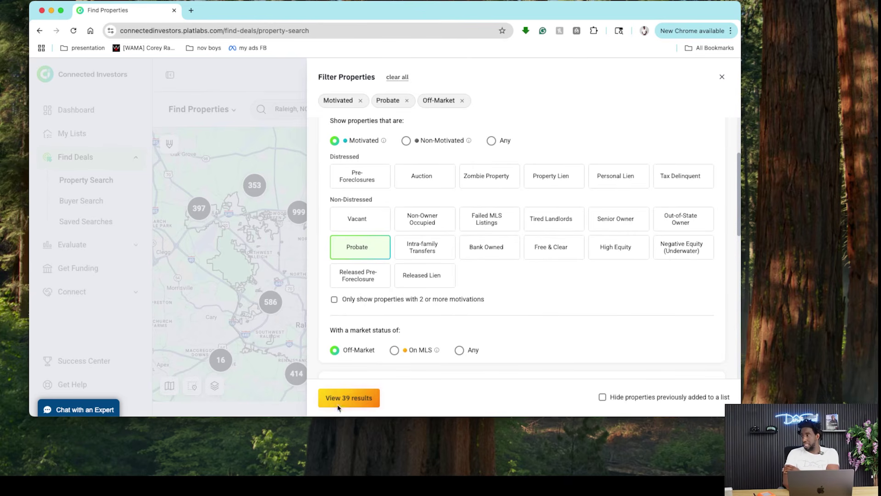
Show the Raleigh properties matching the Probate filter and select all 39 of them
left_click(366, 396)
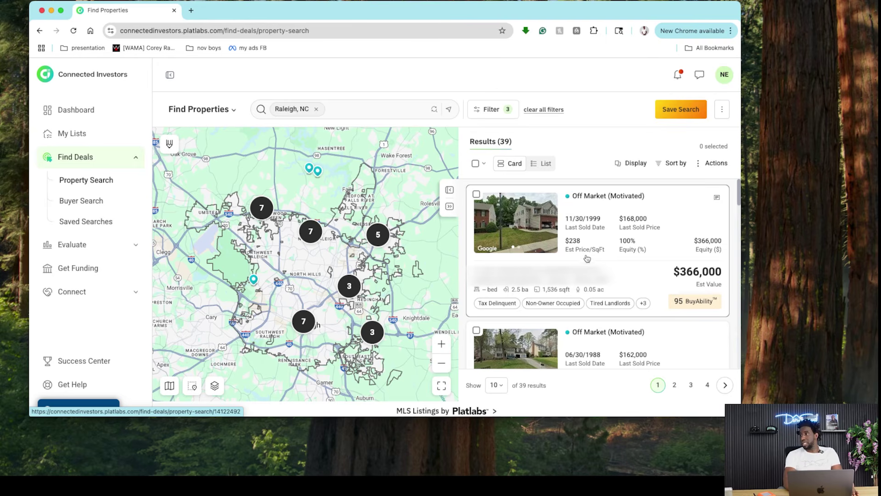
left_click(477, 164)
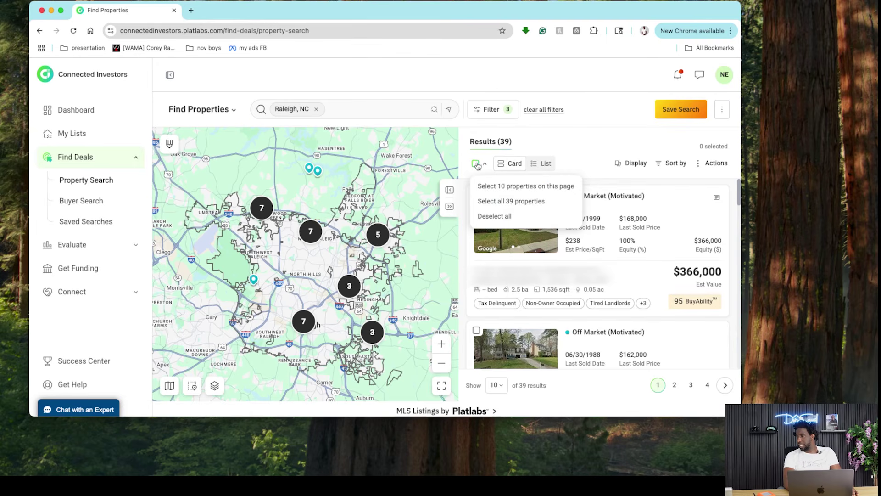
left_click(516, 205)
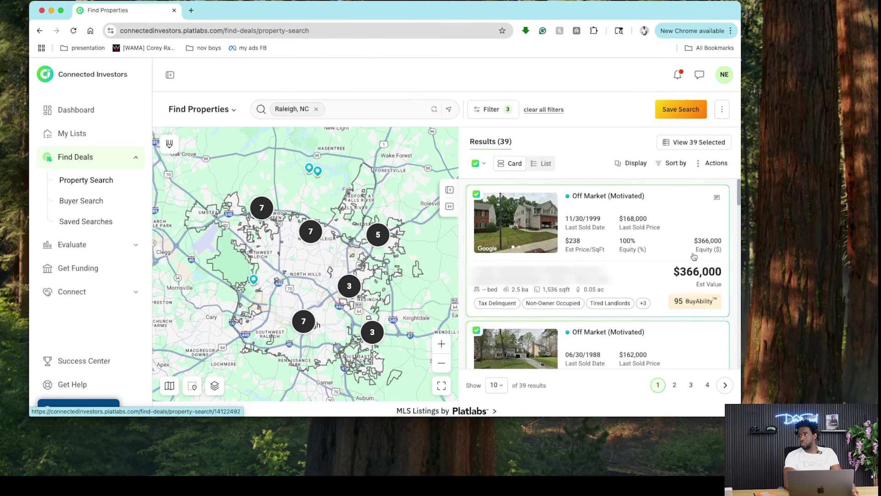
Open the profile of the off-market house valued at $366,000 and examine its contact information section and skip trace option
left_click(586, 239)
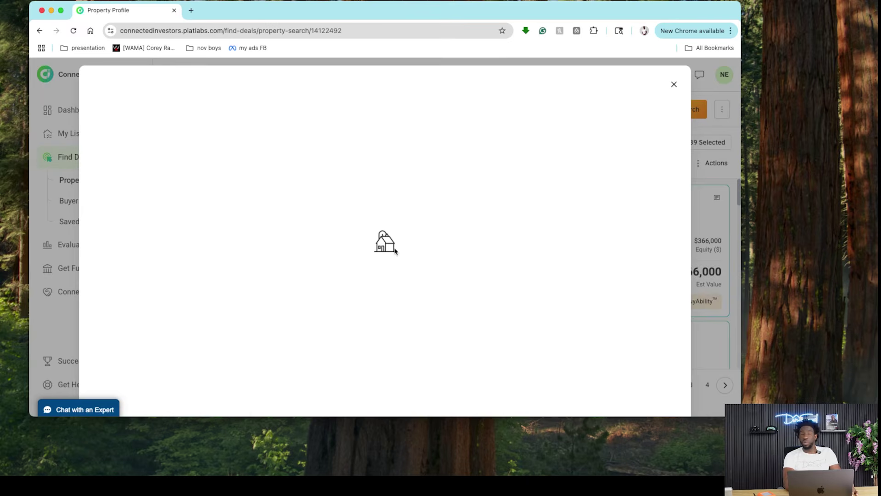
scroll(504, 309, "down", 1)
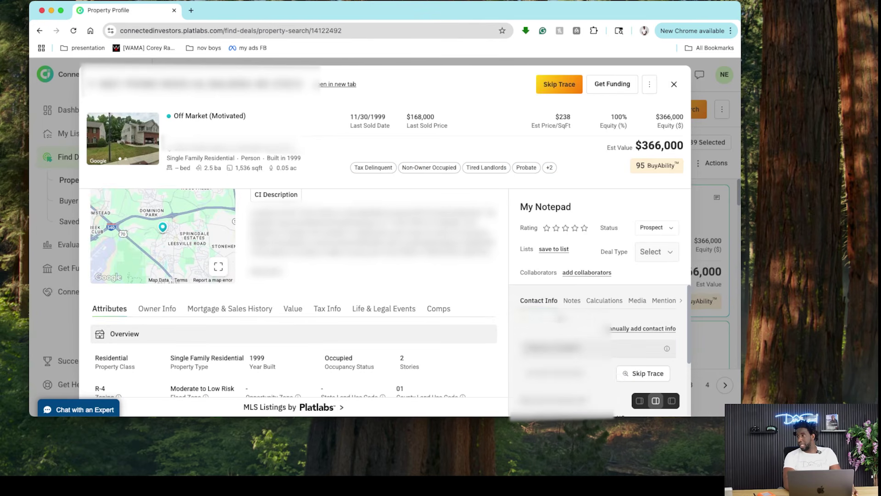
scroll(559, 317, "down", 2)
scroll(642, 344, "up", 3)
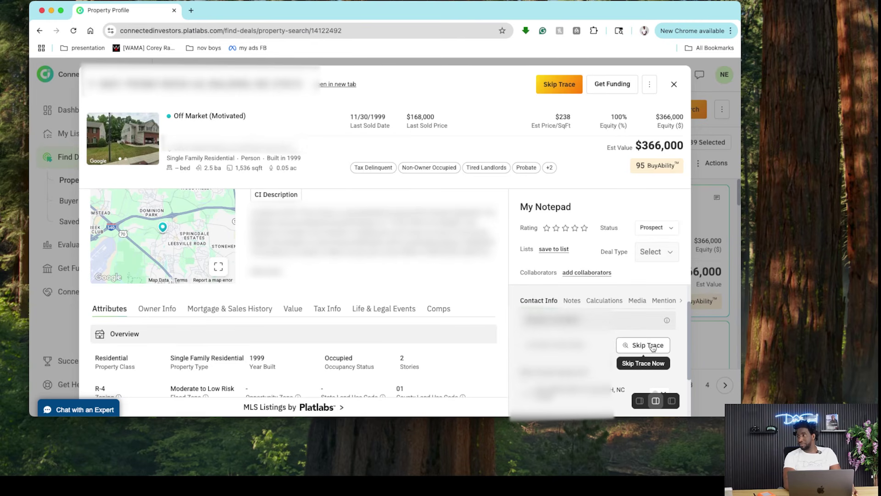